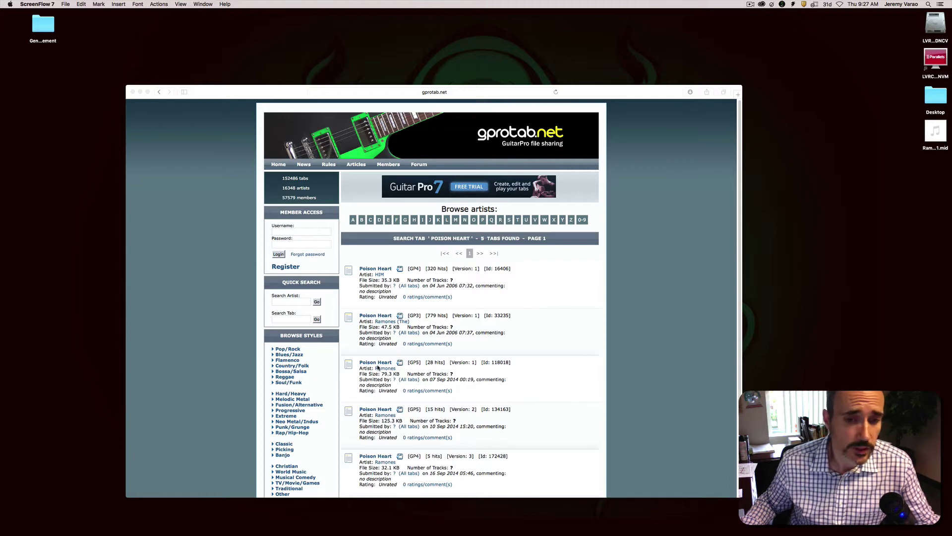
- Open 'Ramones - Poison Heart v1.gp5' from Safari's downloads list in Guitar Pro 6
click(649, 96)
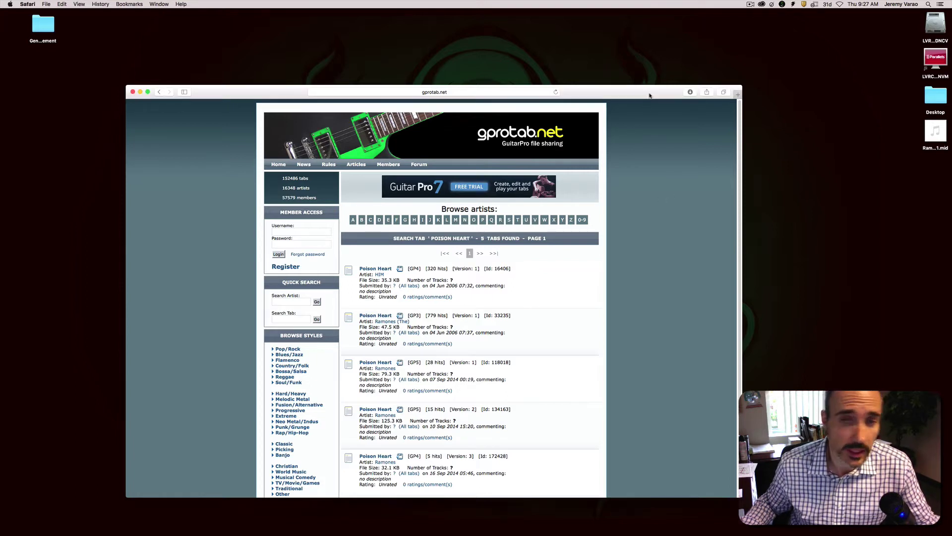
click(690, 93)
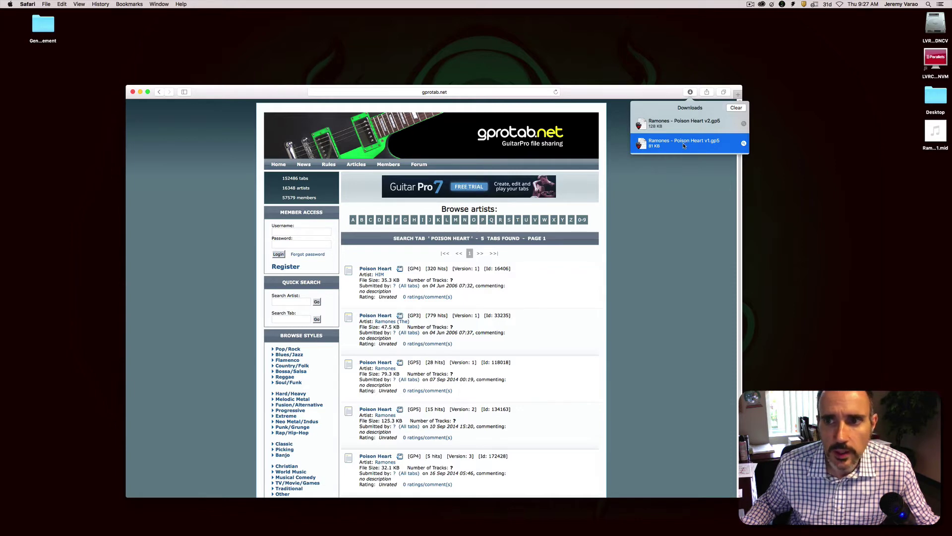
double_click(646, 145)
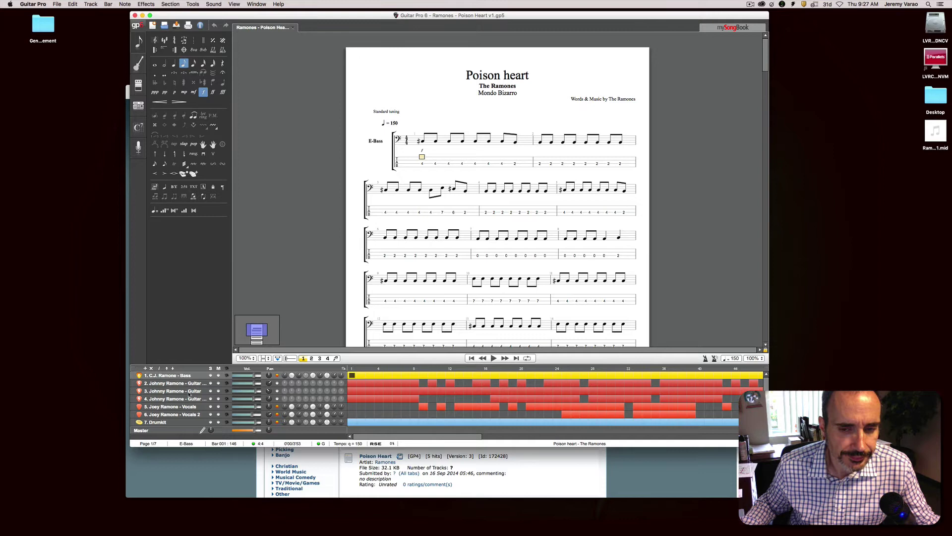
- Look through the guitar, lead, vocal parts and finish on the Drumkit part
click(190, 392)
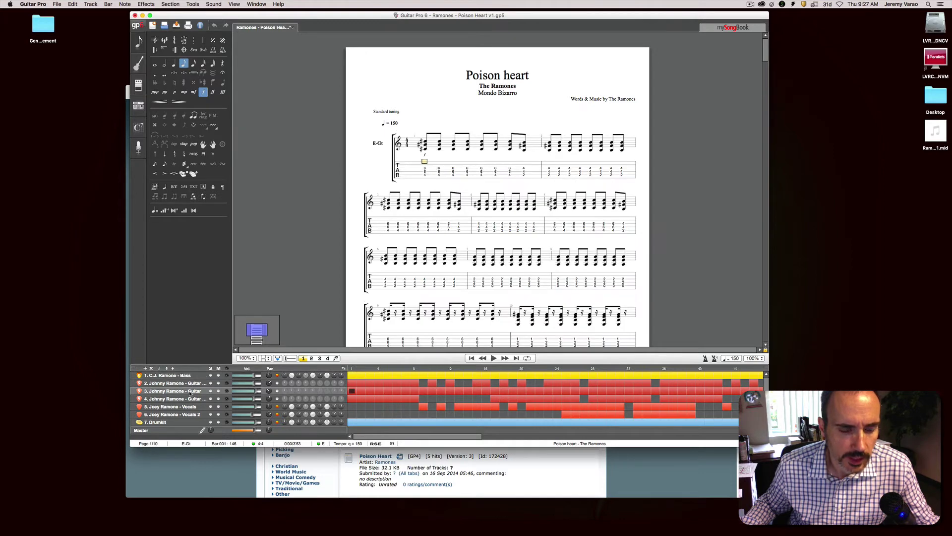
click(189, 399)
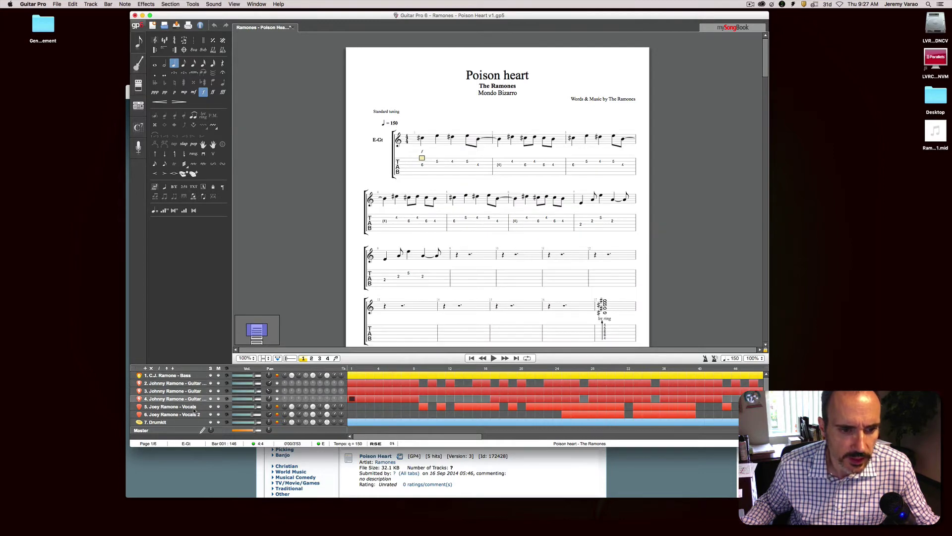
click(193, 415)
click(192, 406)
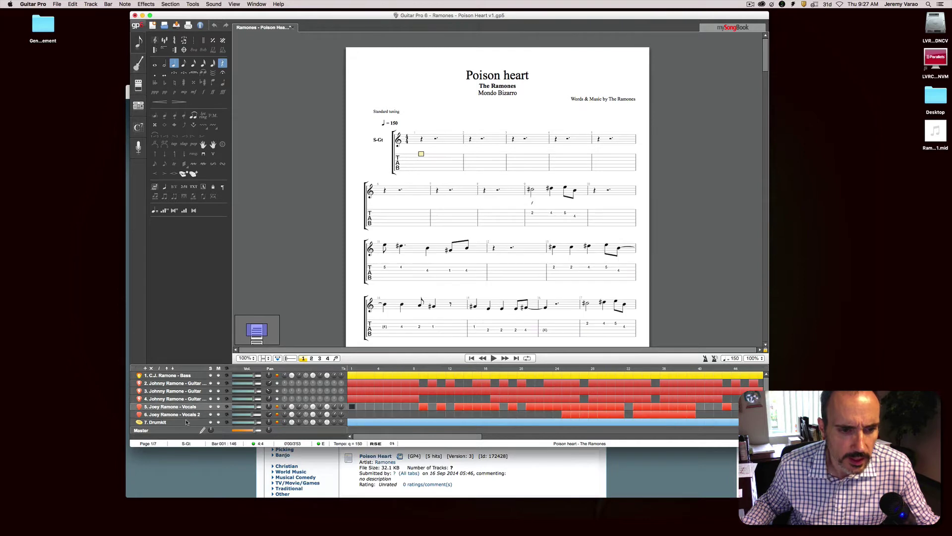
click(186, 422)
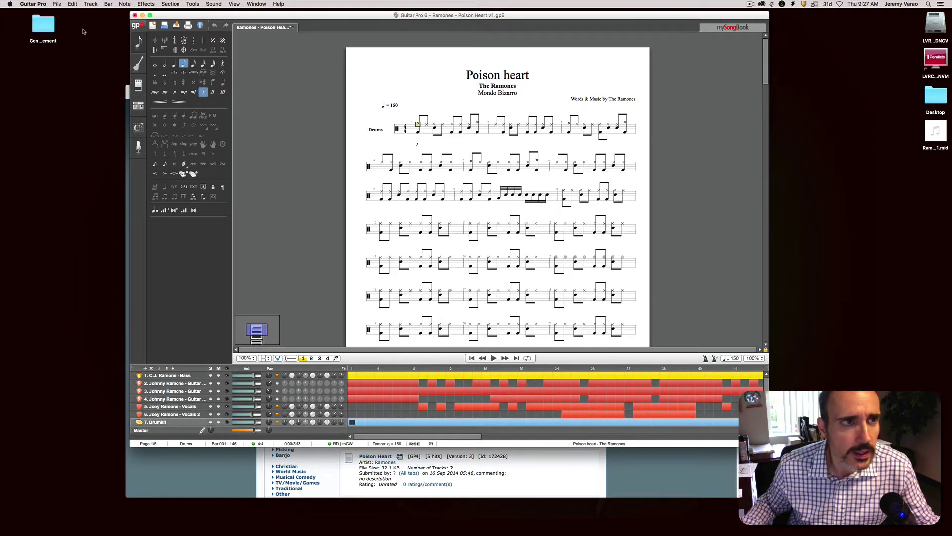
- Move the old .mid file on the desktop to the Trash and return to Guitar Pro
click(935, 130)
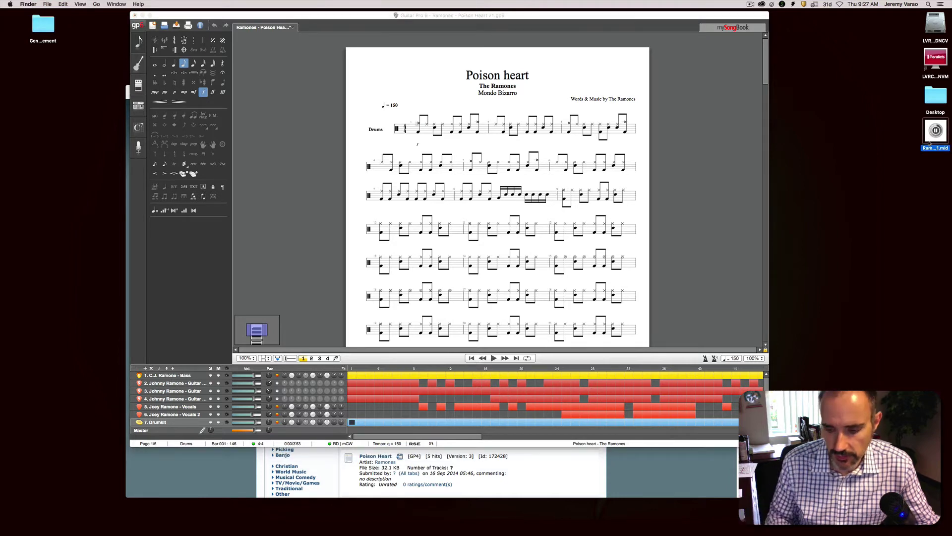
key(super+BackSpace)
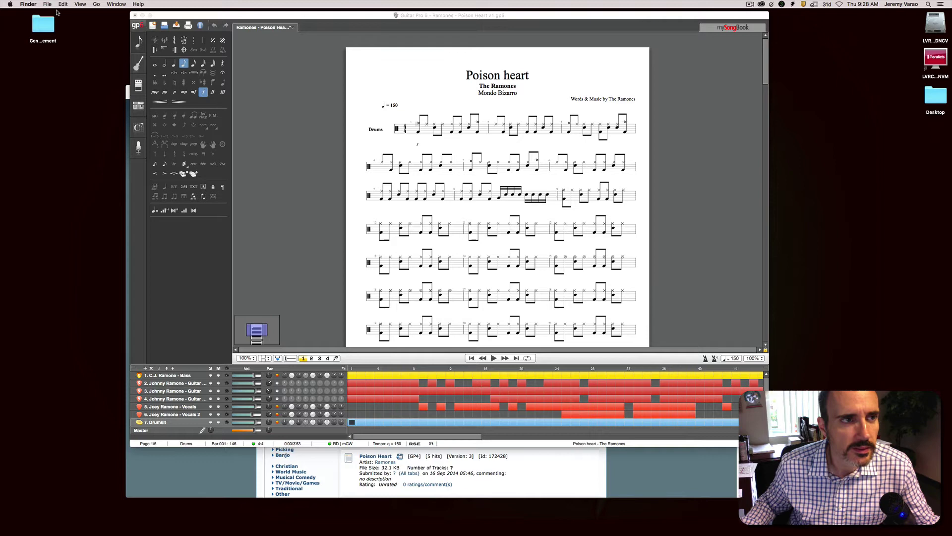
key(super+Tab)
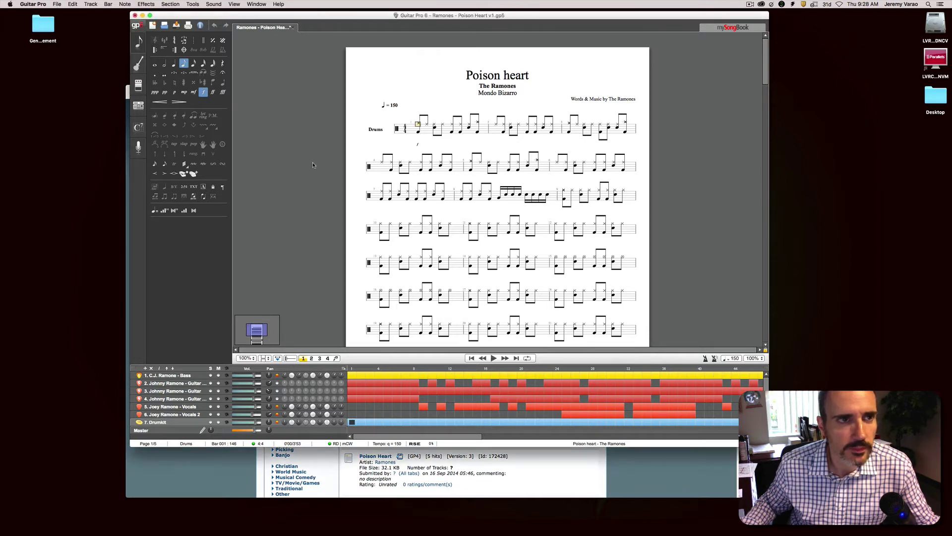
- Export Poison Heart as a MIDI file to the desktop, then close the score without saving
click(57, 4)
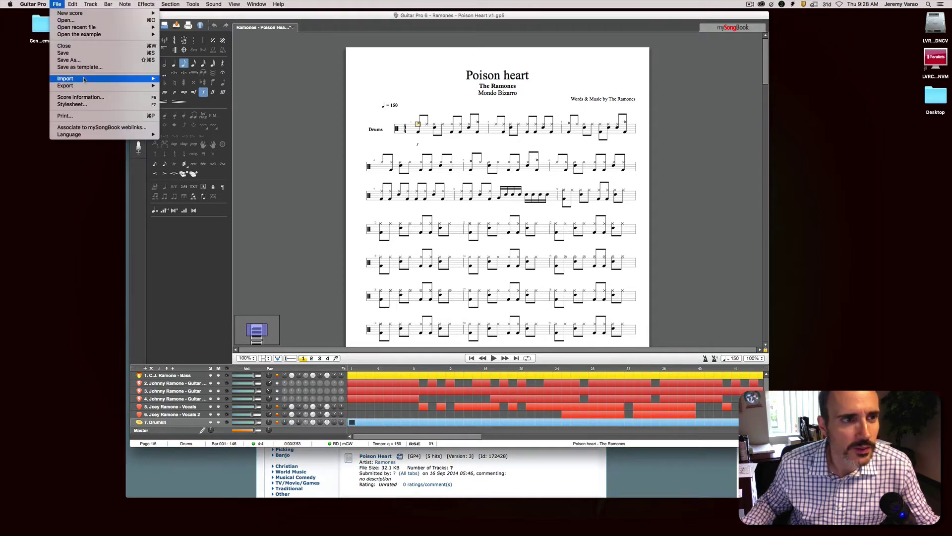
mouse_move(84, 86)
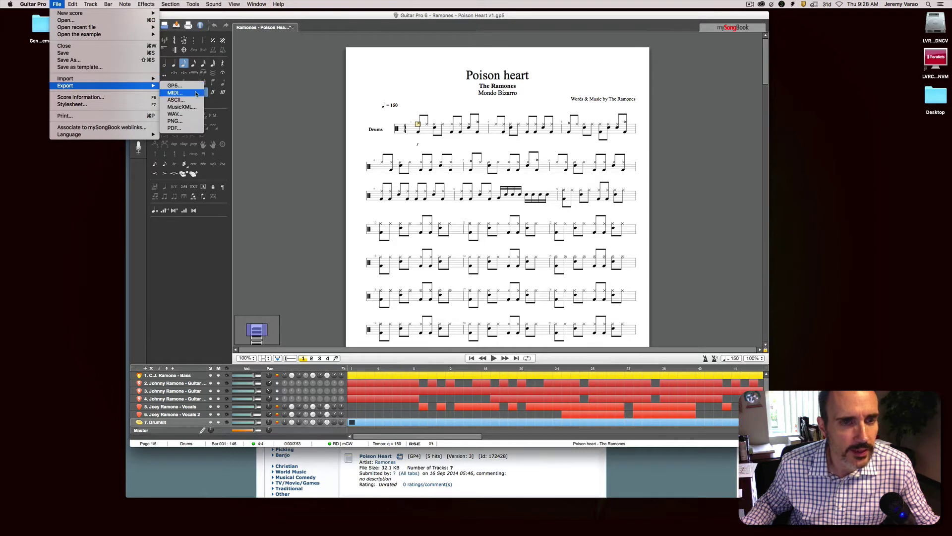
click(196, 93)
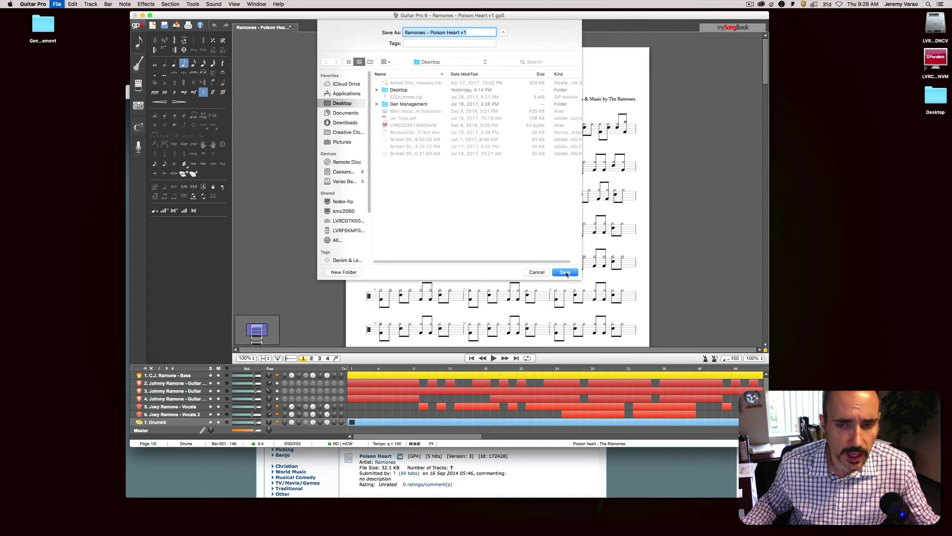
click(566, 272)
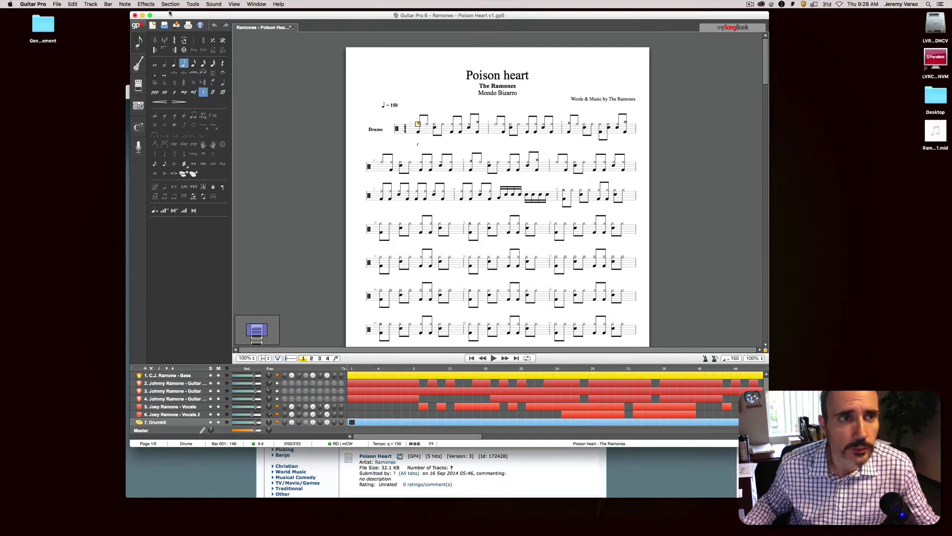
click(135, 15)
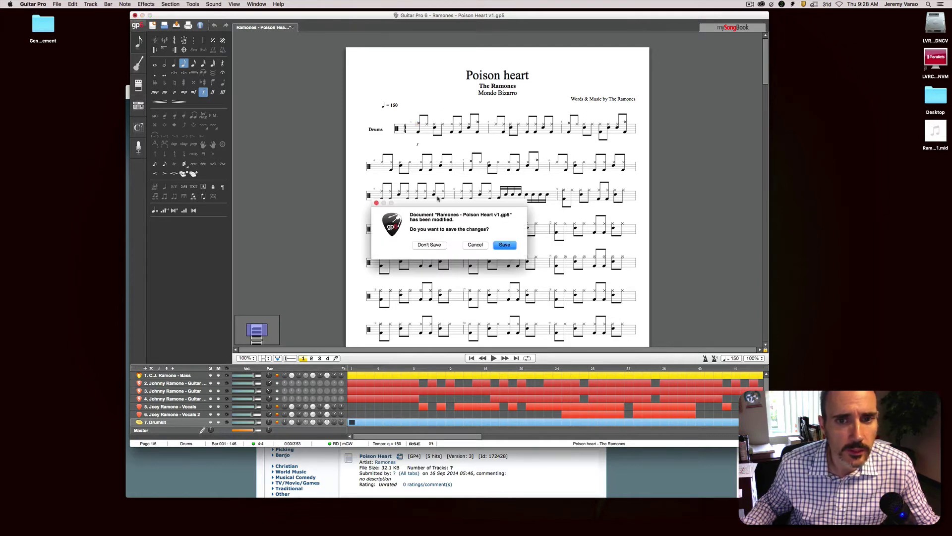
click(438, 245)
- In Logic Pro X, import 'Ramones - Poison Heart v1.mid' via File > Import > MIDI File
key(super+Tab)
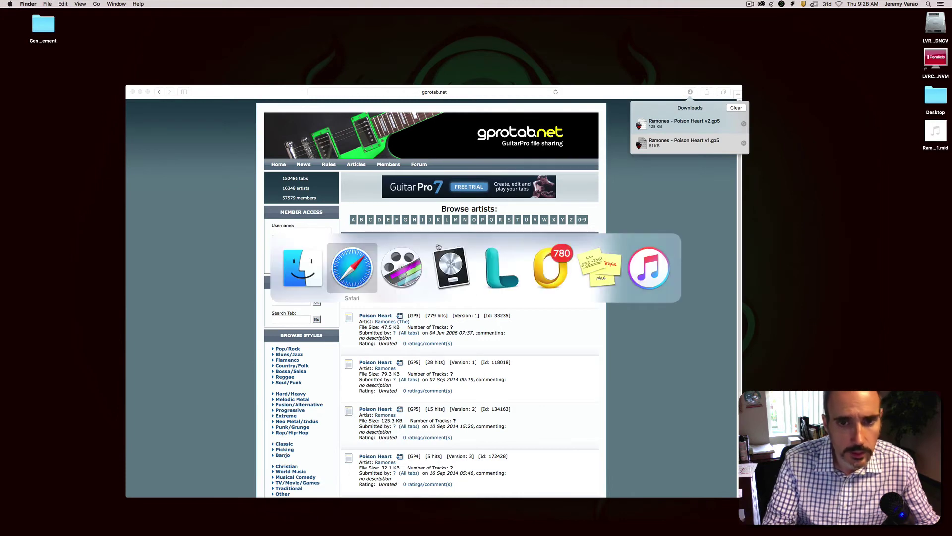
key(super+Tab)
key(super+Tab)
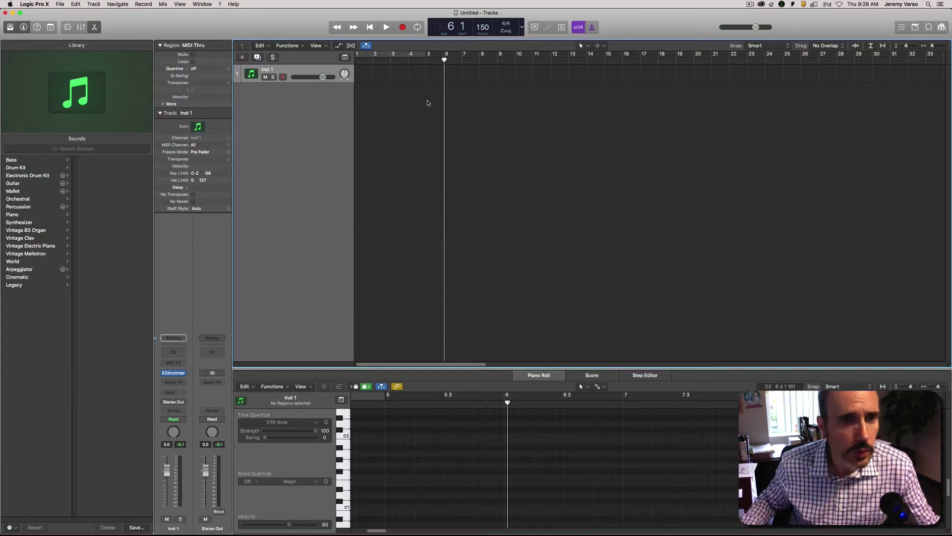
click(59, 4)
mouse_move(82, 159)
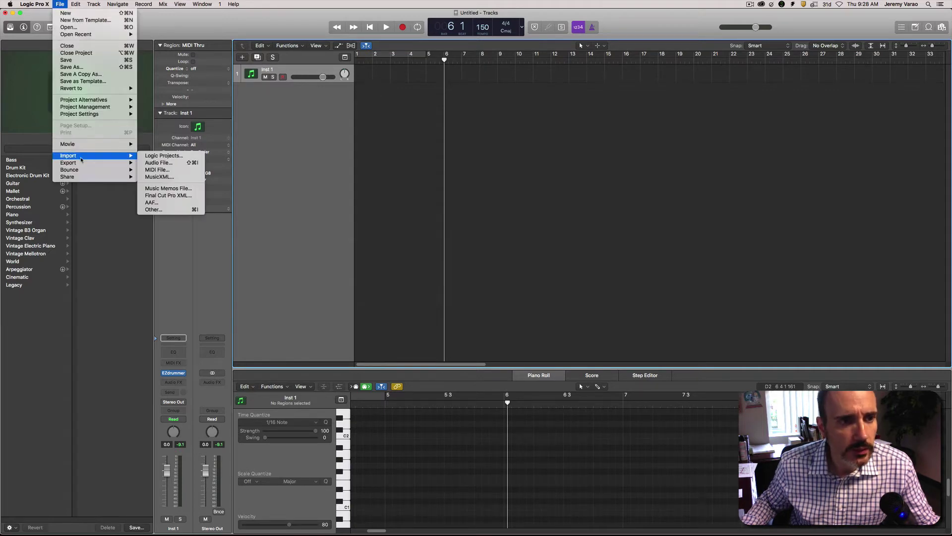
click(158, 169)
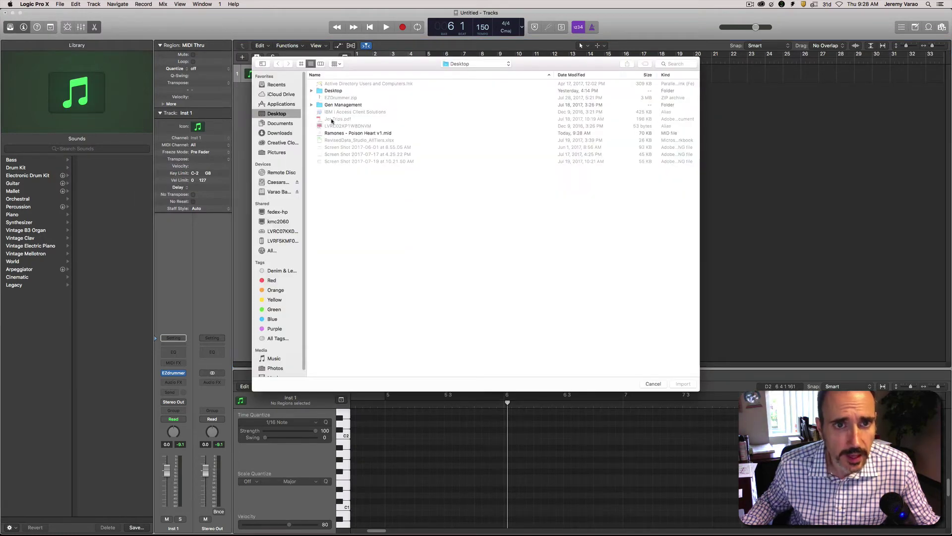
double_click(360, 134)
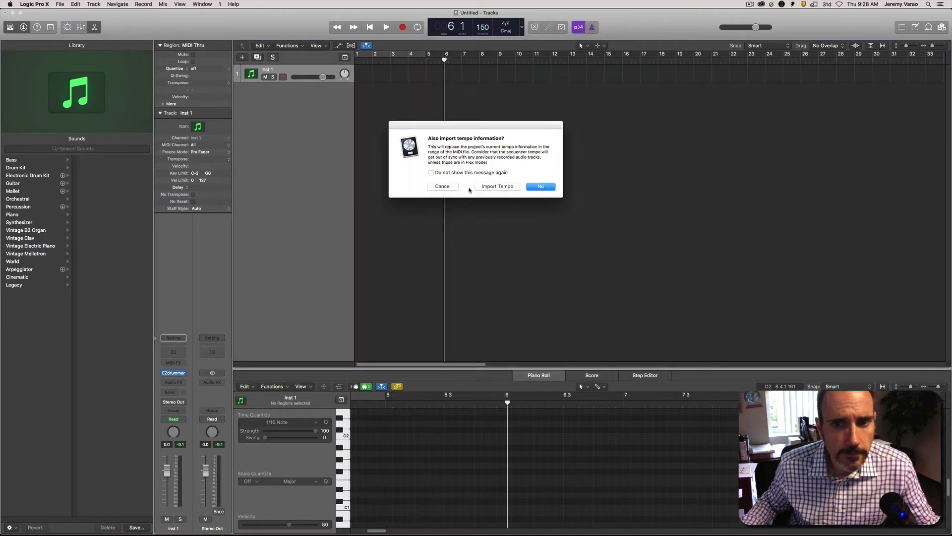
- Import the MIDI with its tempo, then select the guitar and vocal tracks 3 through 7
click(489, 189)
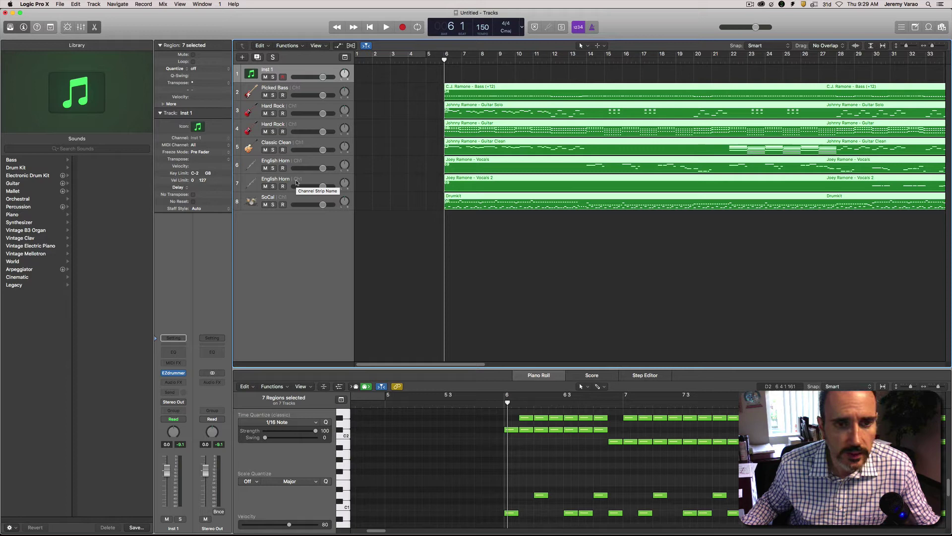
click(296, 183)
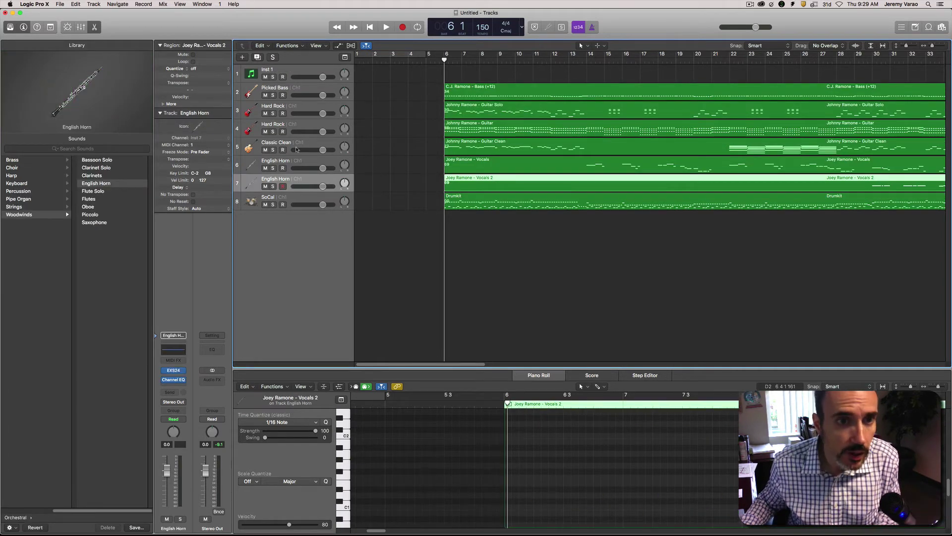
shift+click(289, 109)
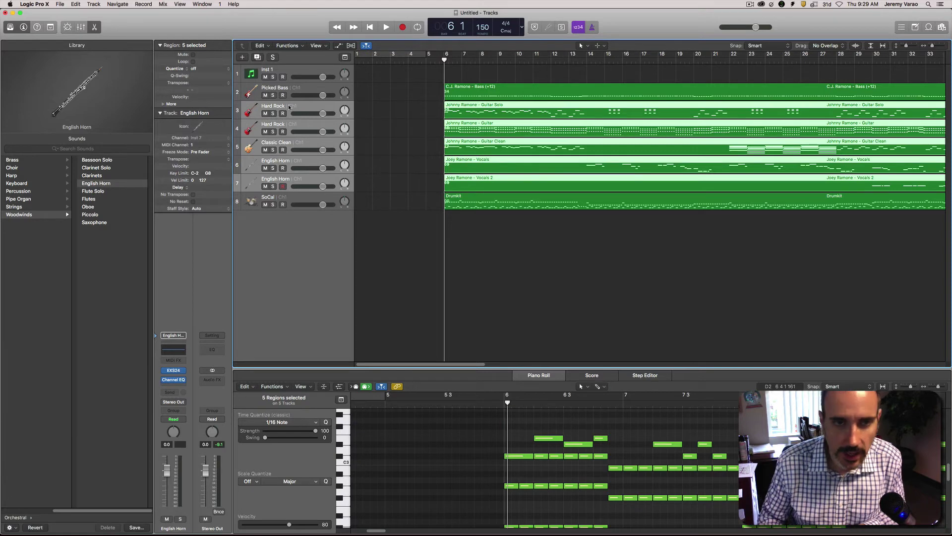
- Delete the selected guitar and vocal regions and their now-empty tracks
key(Delete)
key(super+BackSpace)
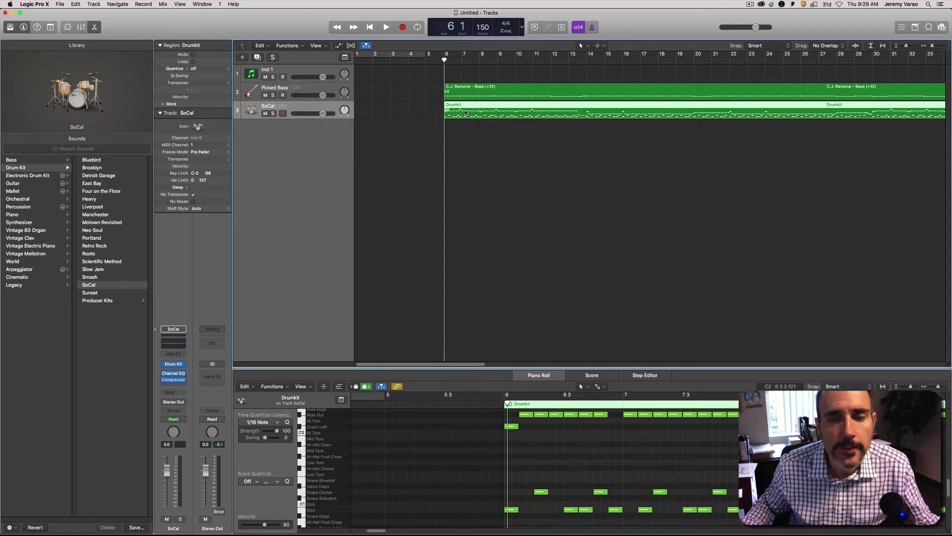
- Play bass and drums from bar 5 beat 3, lower the Picked Bass volume, then stop
click(434, 60)
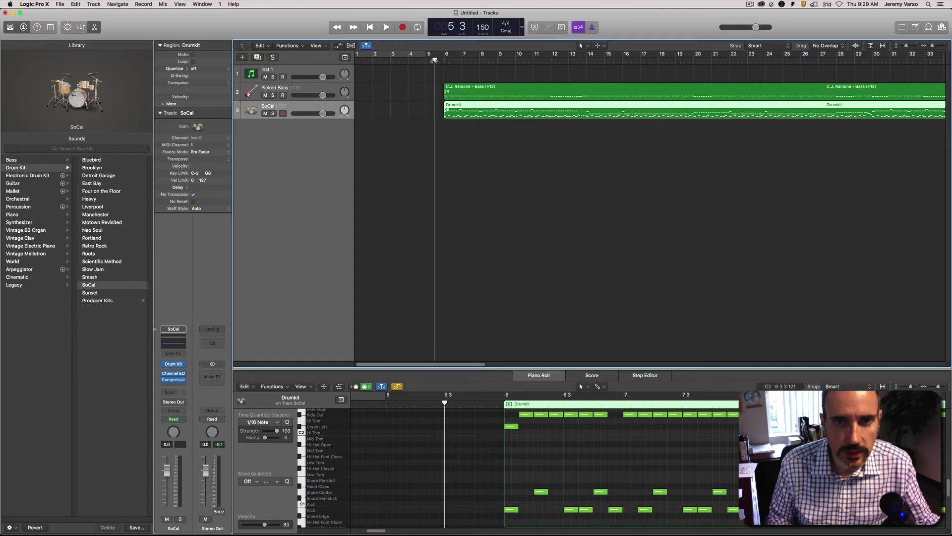
key(space)
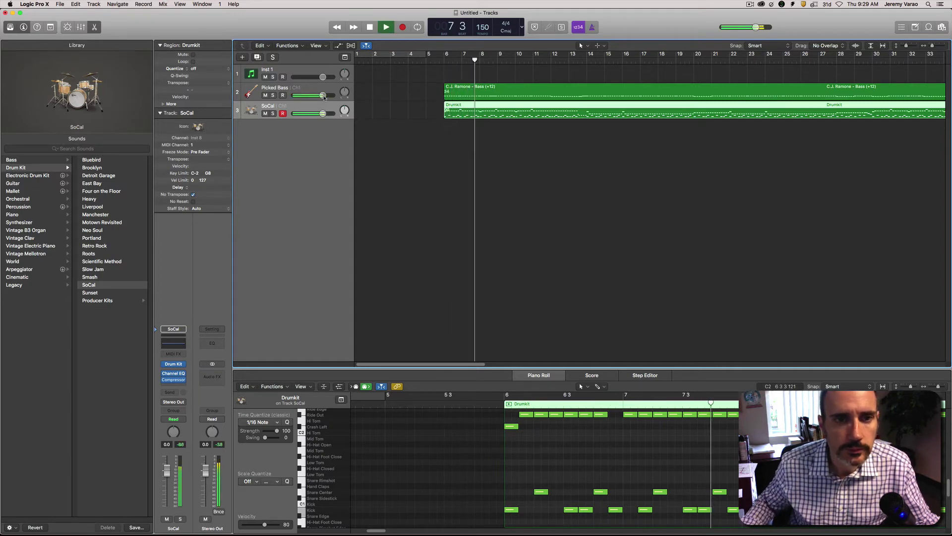
drag(323, 96, 311, 96)
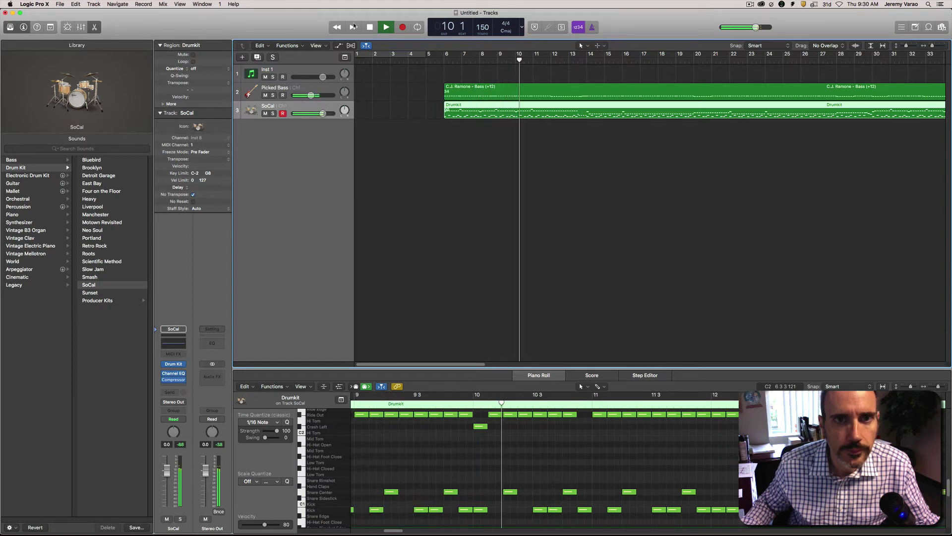
click(370, 27)
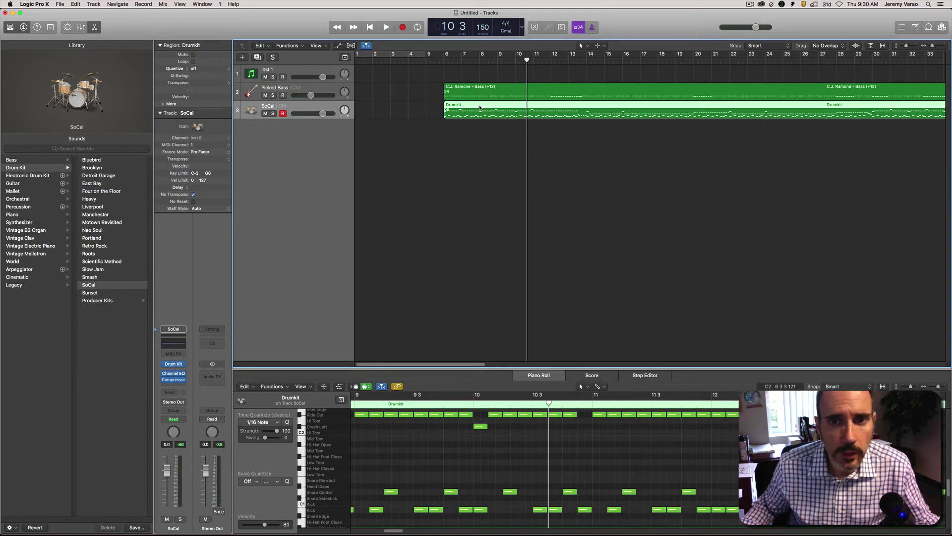
- Move the Drumkit region onto Inst 1 and open its EZdrummer 2 instrument window
drag(480, 107, 480, 70)
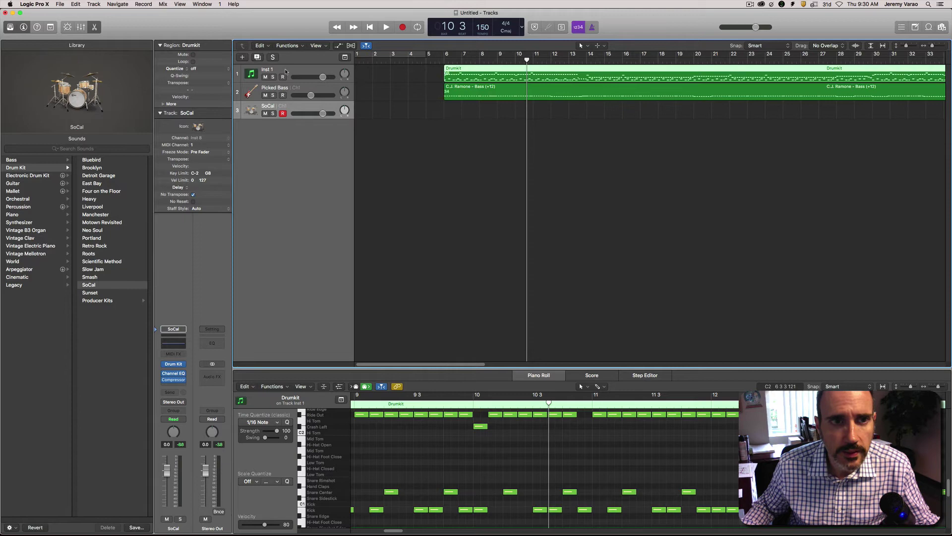
click(285, 71)
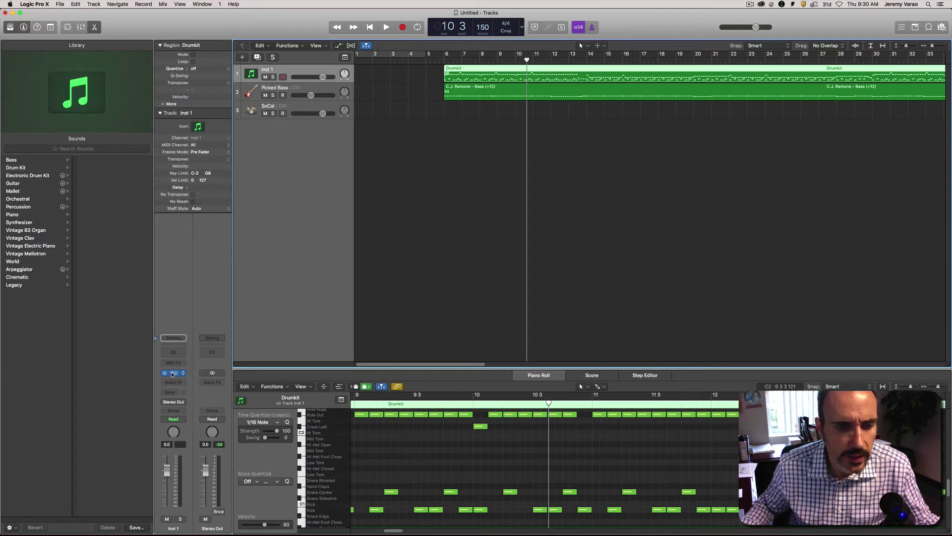
click(172, 375)
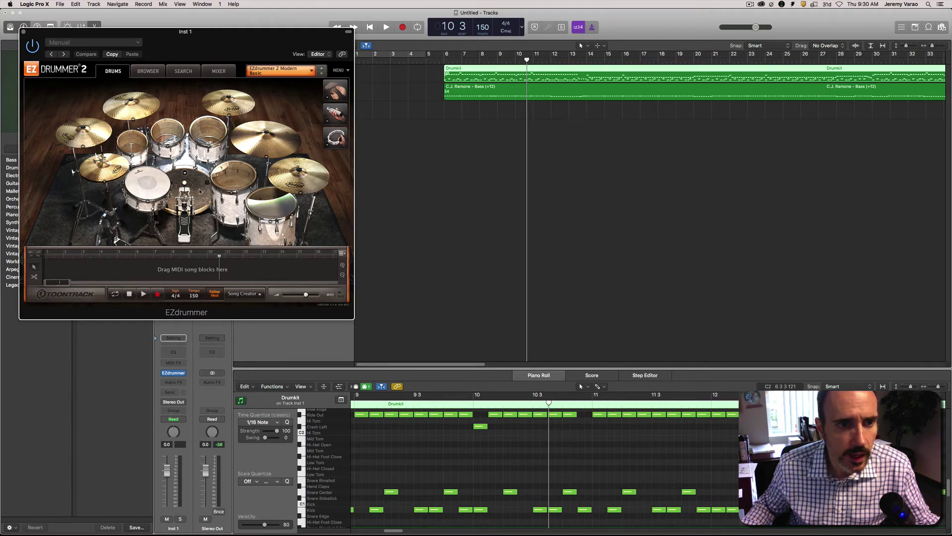
click(438, 61)
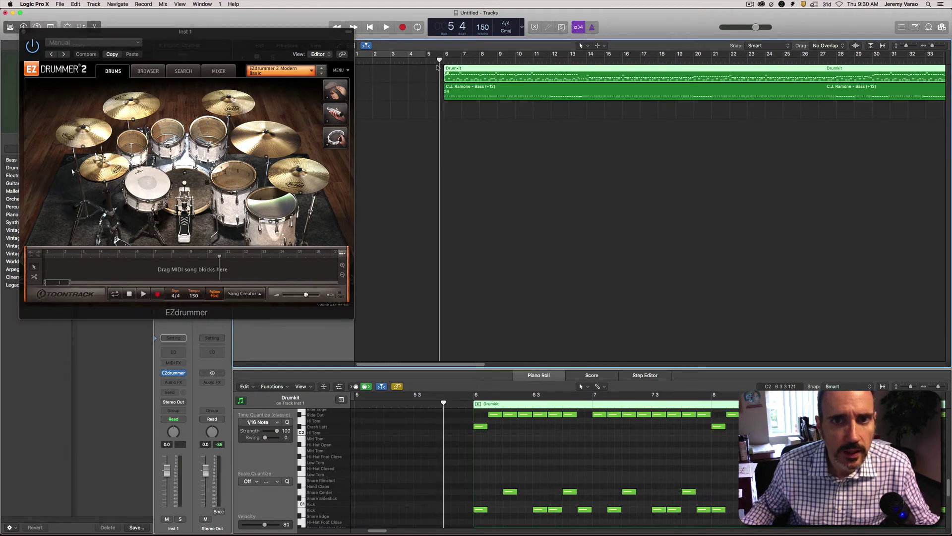
- Play the drums through EZdrummer 2, stop, and close the EZdrummer 2 window
key(space)
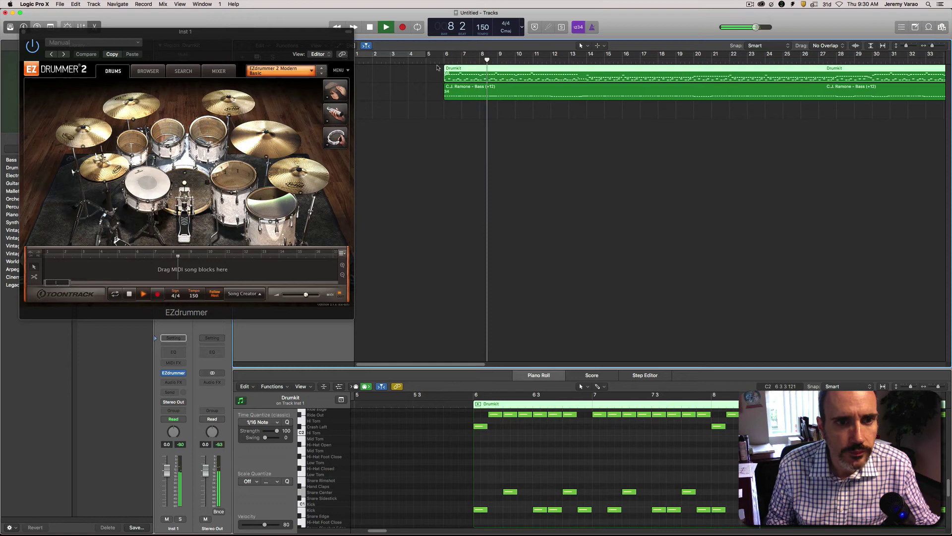
key(space)
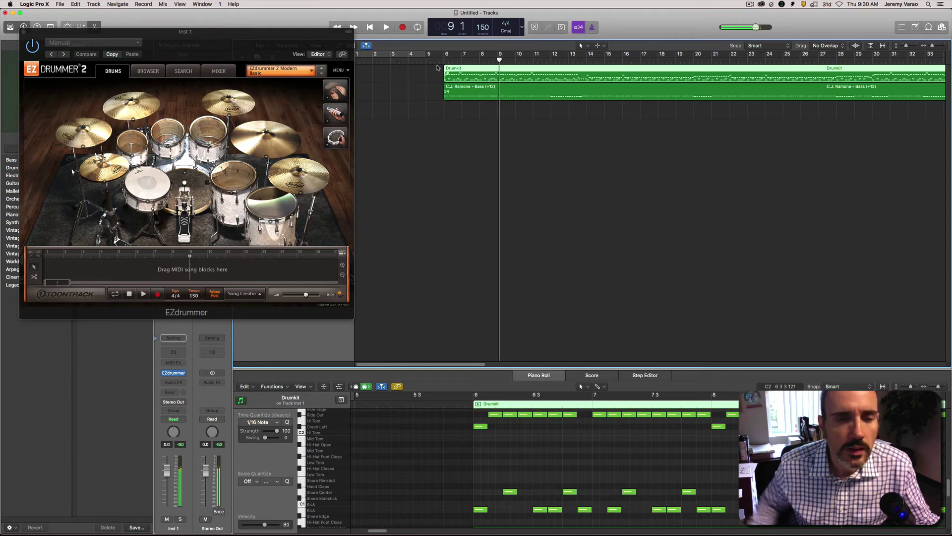
click(23, 32)
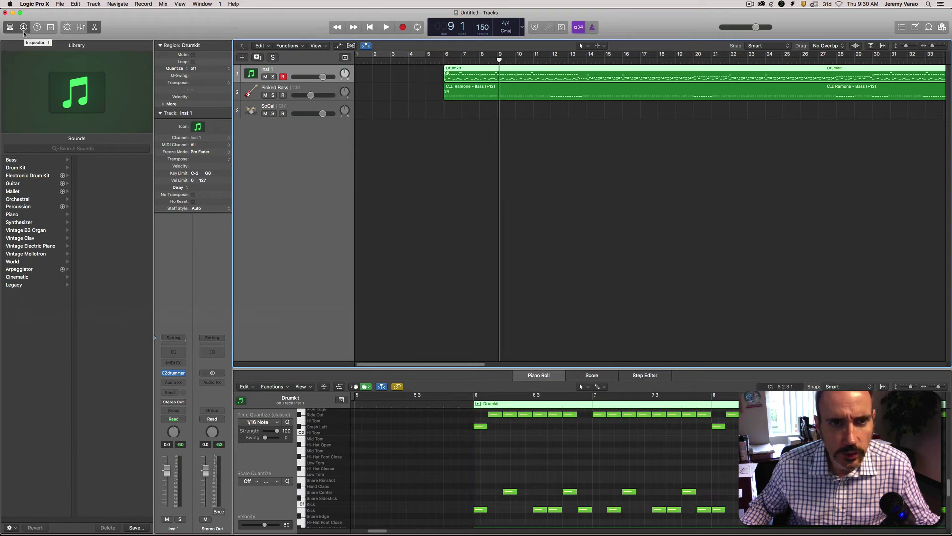
- Load SSDSampler (Stereo) on Inst 1 and pick the Slate Rock 05 kit
click(183, 374)
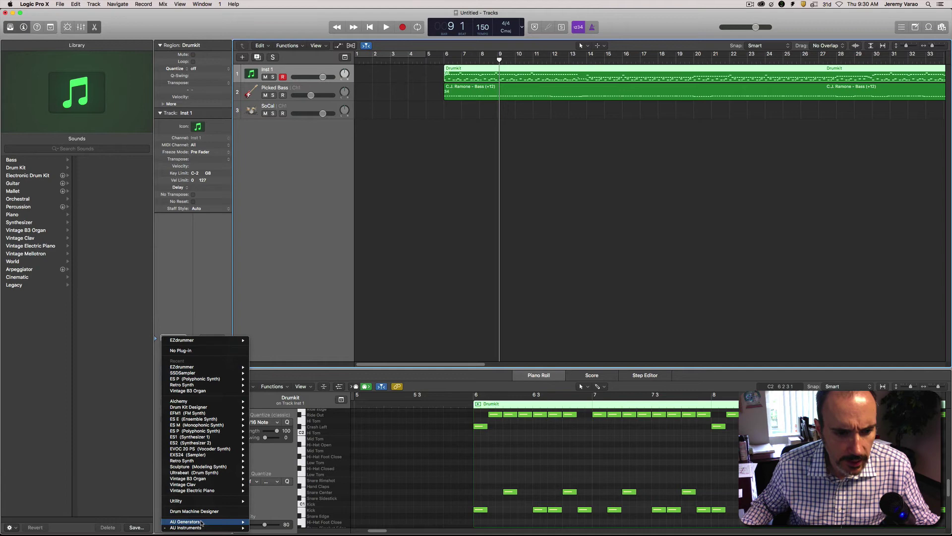
mouse_move(203, 528)
mouse_move(270, 522)
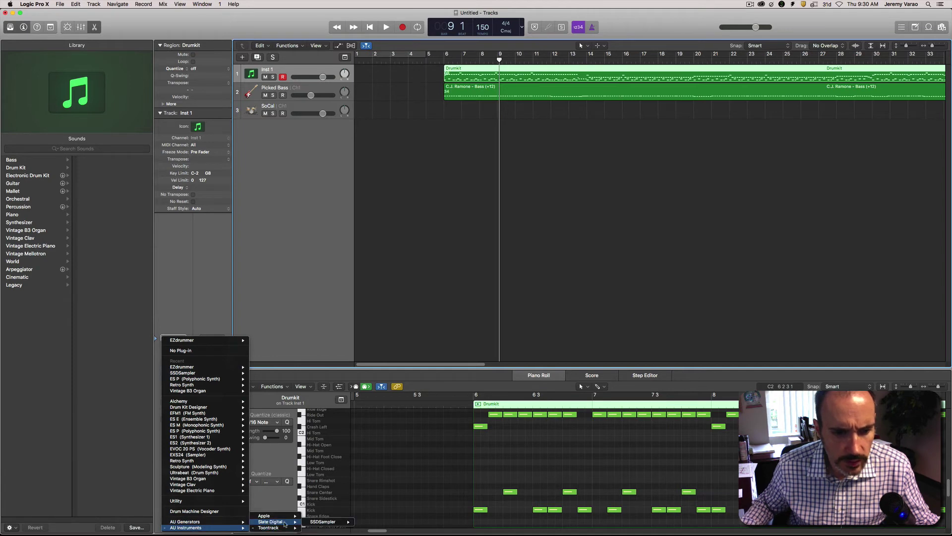
mouse_move(324, 521)
click(368, 522)
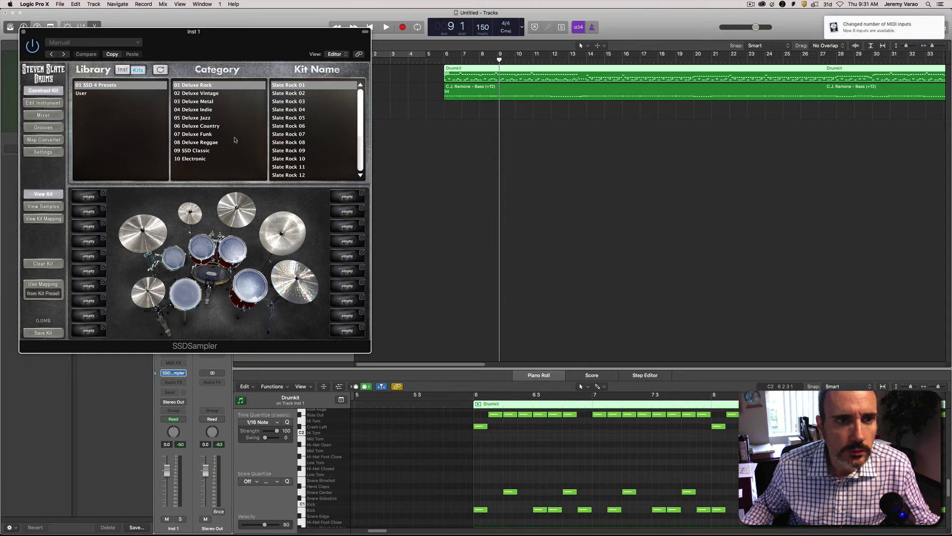
click(298, 118)
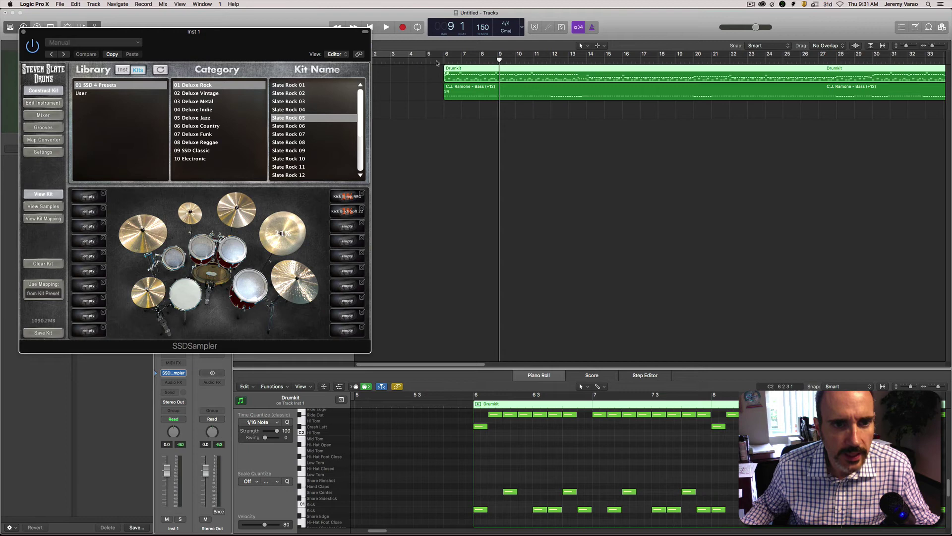
- Play the Drumkit region through the new kit from before its start, then close SSDSampler
click(437, 62)
key(space)
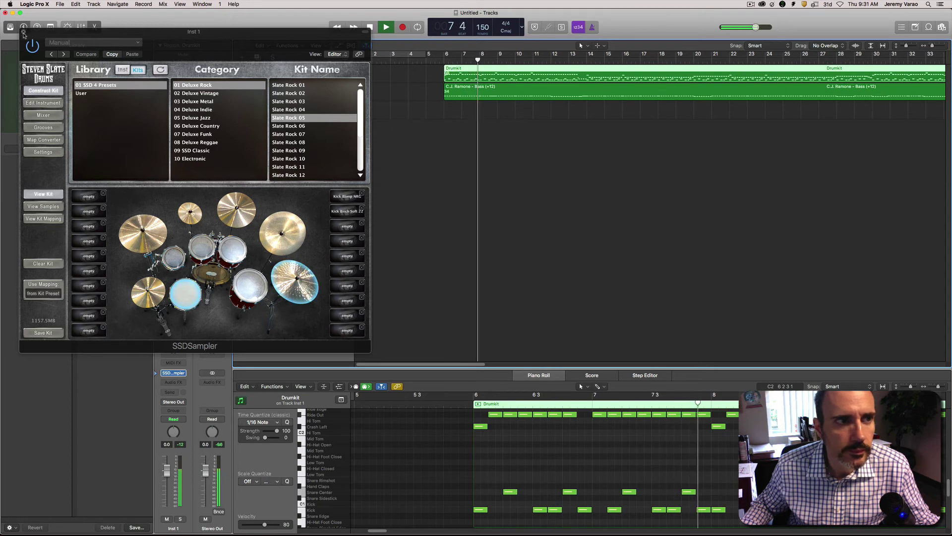
key(super+w)
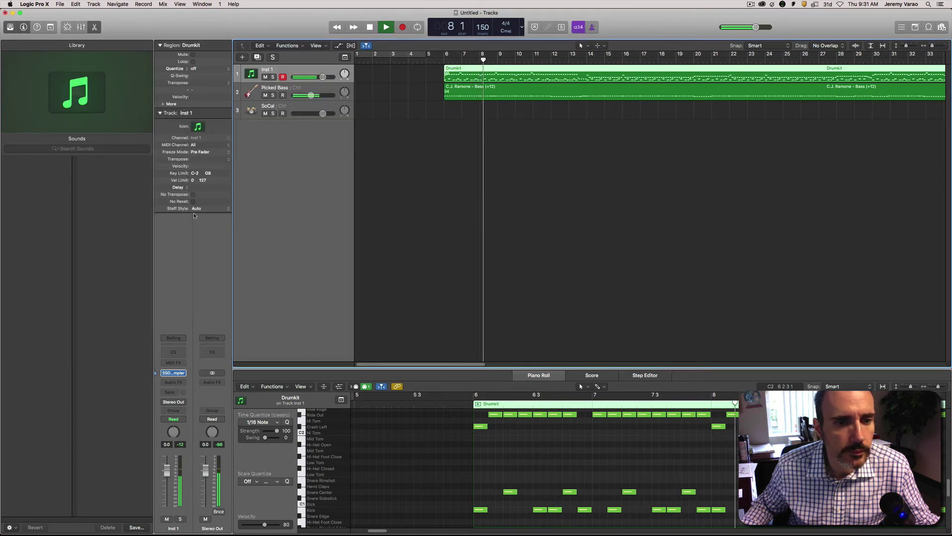
- Briefly solo and unsolo the SoCal and Inst 1 tracks, then stop playback
click(273, 113)
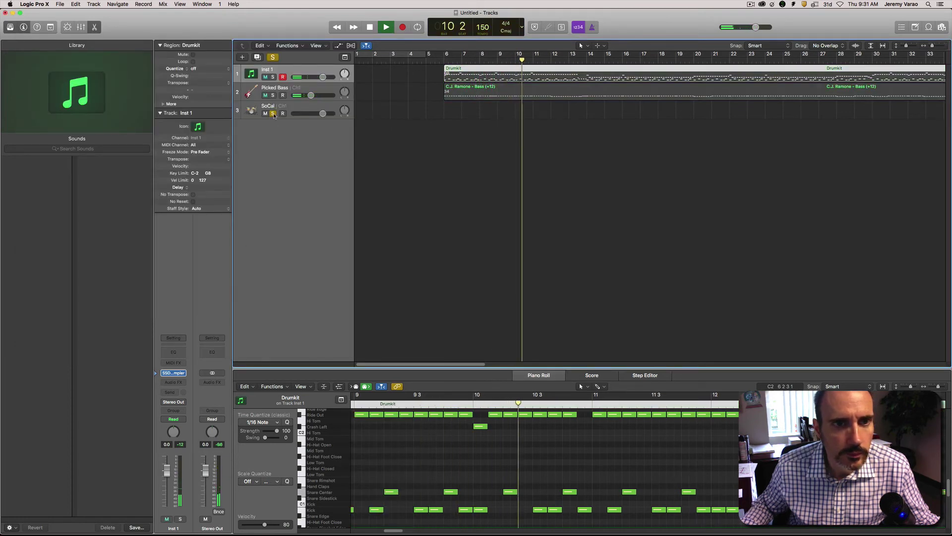
click(273, 113)
click(272, 77)
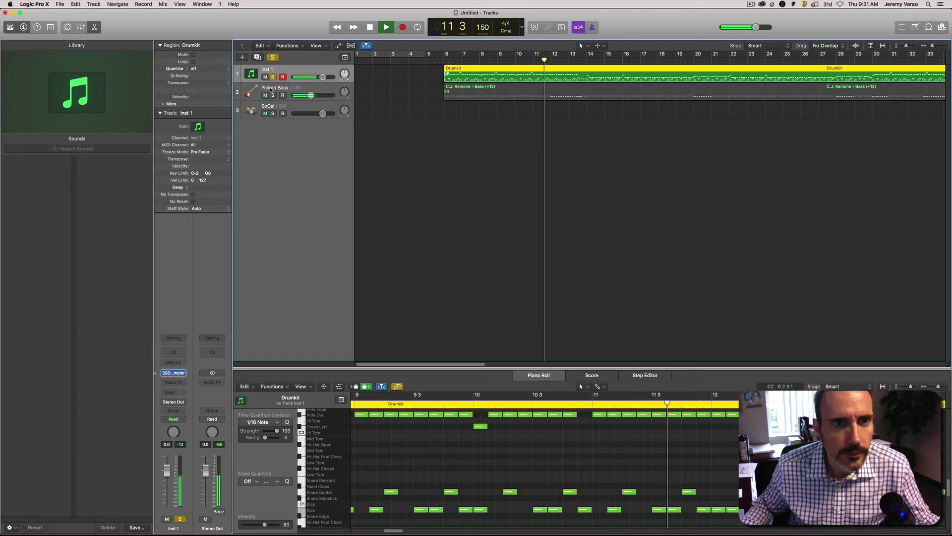
click(273, 77)
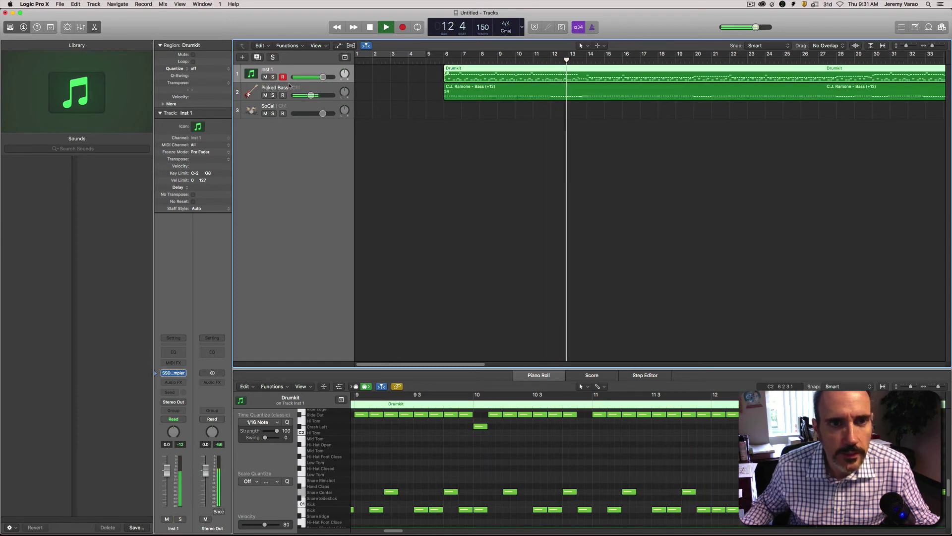
click(369, 27)
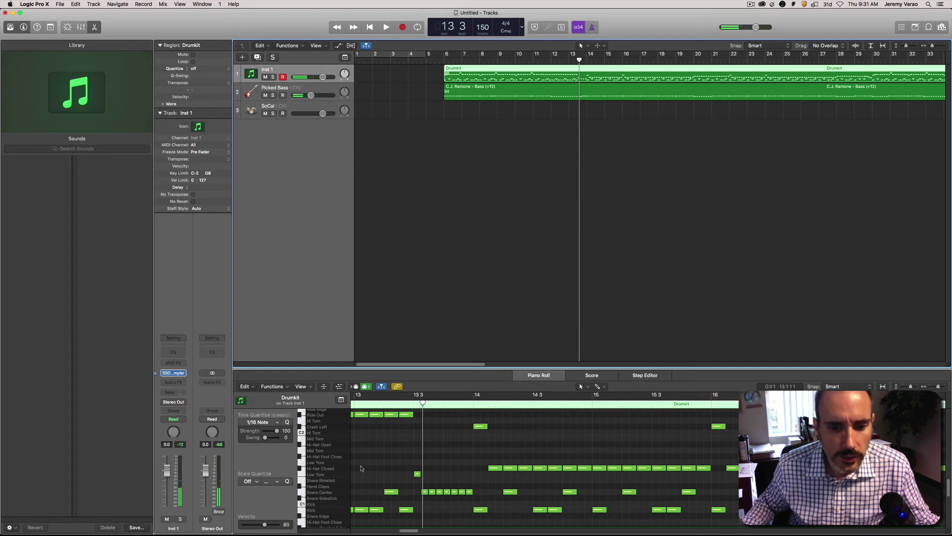
- Raise the kick note at bar 13 in the Drumkit region from B0 to C1
click(375, 509)
click(376, 509)
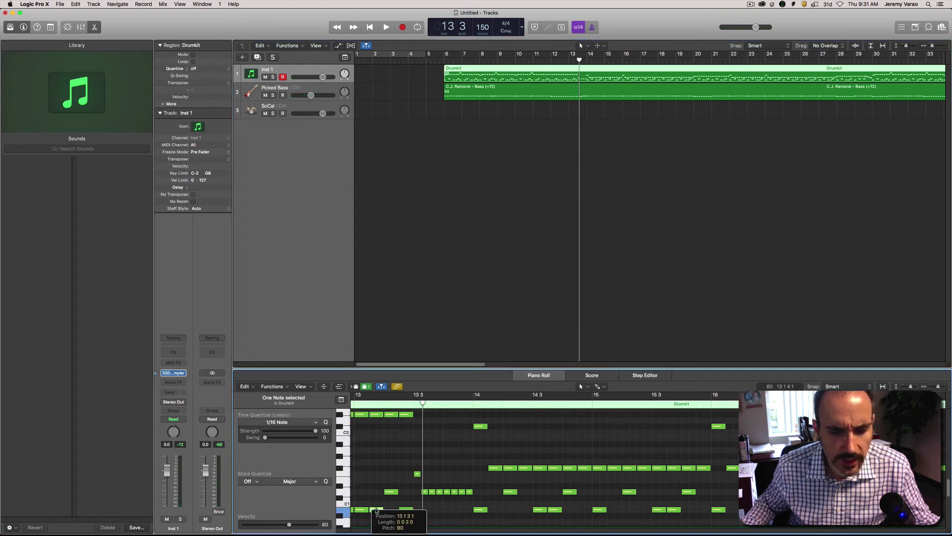
drag(376, 510, 377, 509)
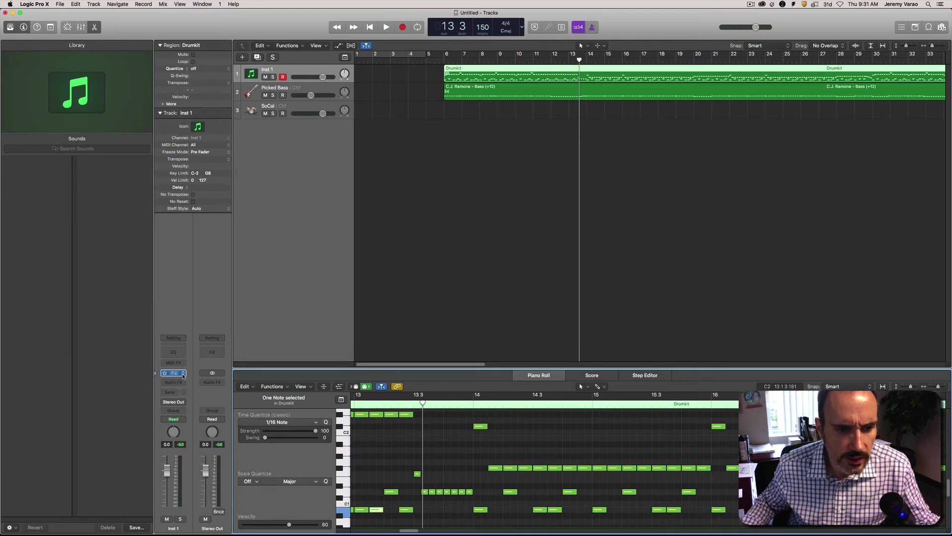
- Load Toontrack EZdrummer from AU Instruments into the Inst 1 instrument slot
click(183, 375)
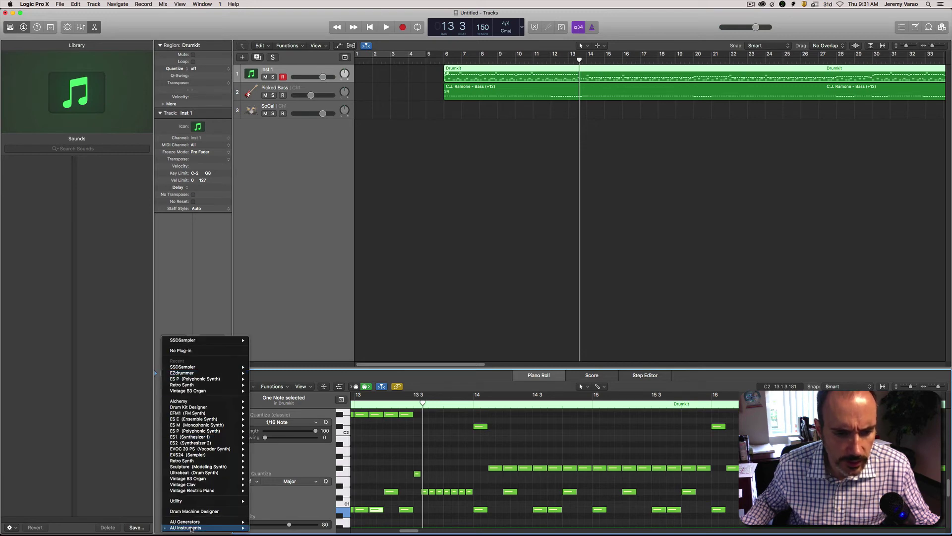
mouse_move(191, 527)
mouse_move(278, 528)
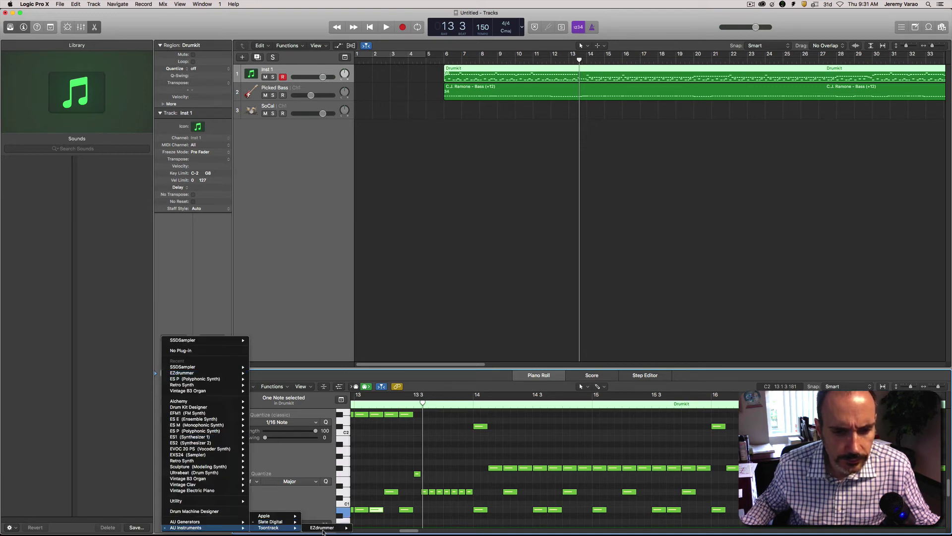
mouse_move(322, 528)
click(371, 523)
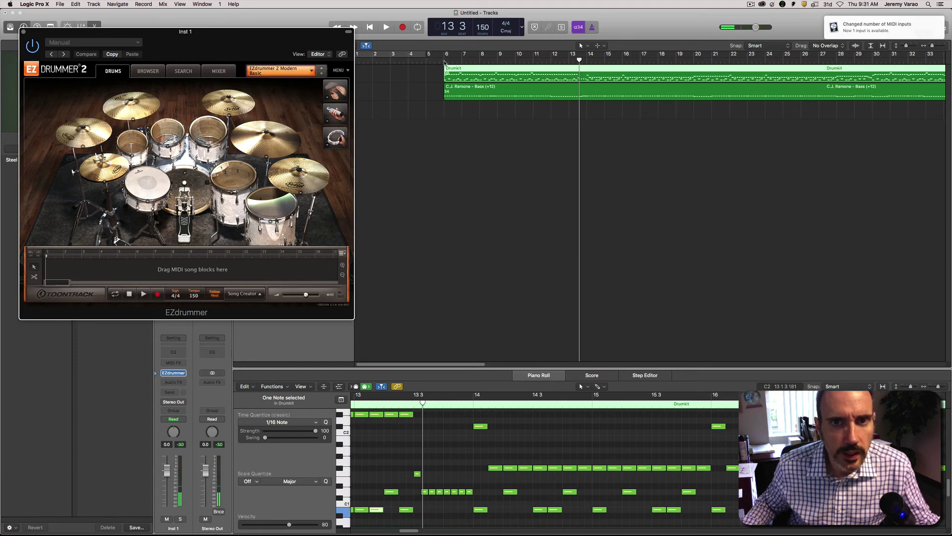
- Play the drum part from bar 6 through EZdrummer, then stop
click(444, 62)
key(space)
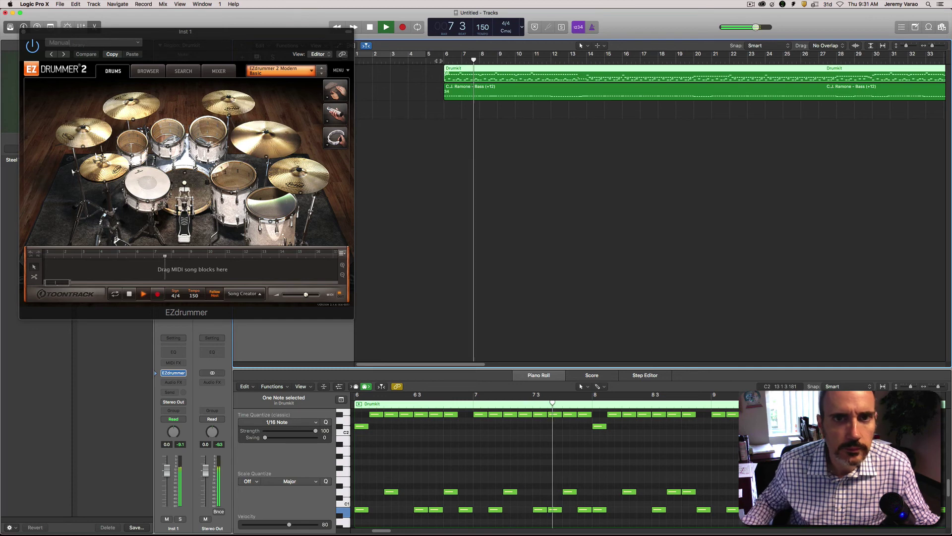
key(space)
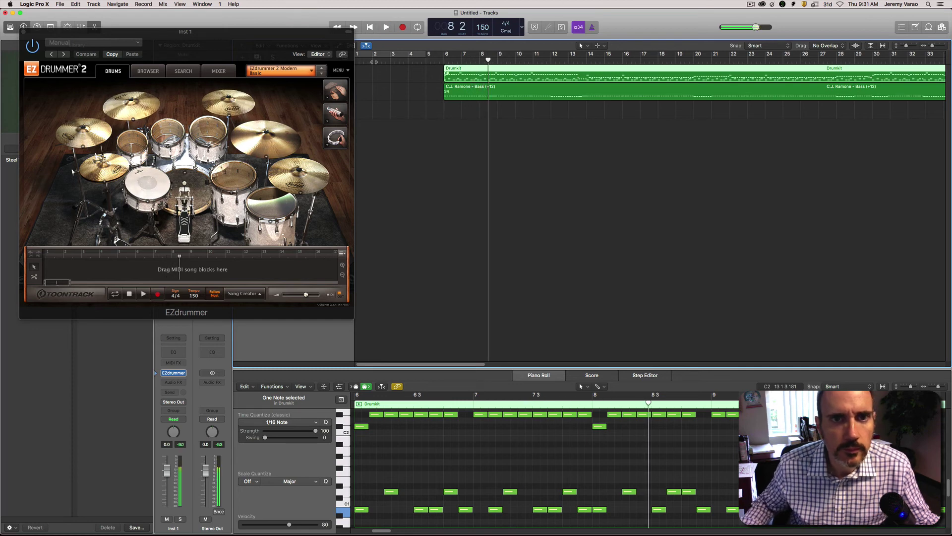
- Close the EZdrummer 2 plug-in window to return to the tracks area
click(23, 32)
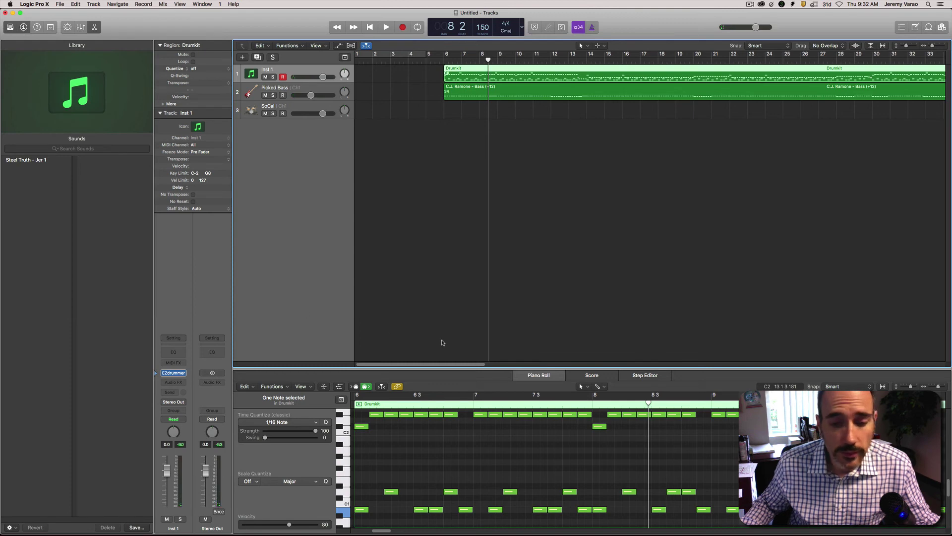
mouse_move(501, 411)
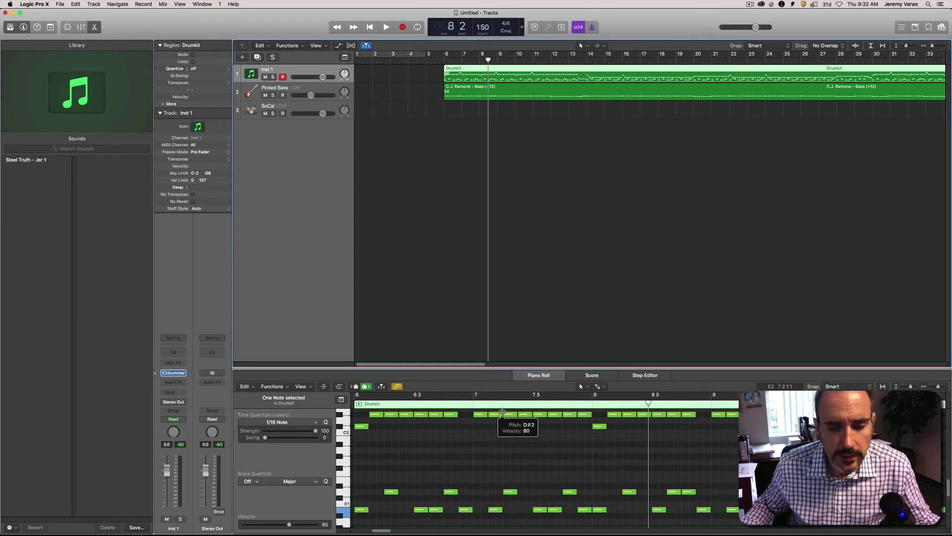